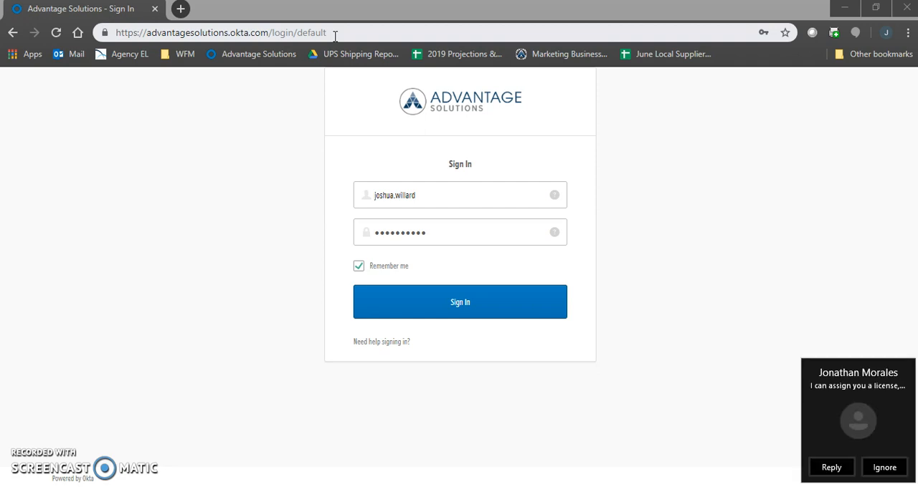
Dismiss the chat notification, sign in with the filled-in credentials, and open SAP Concur from the work apps
left_click(887, 469)
left_click(463, 301)
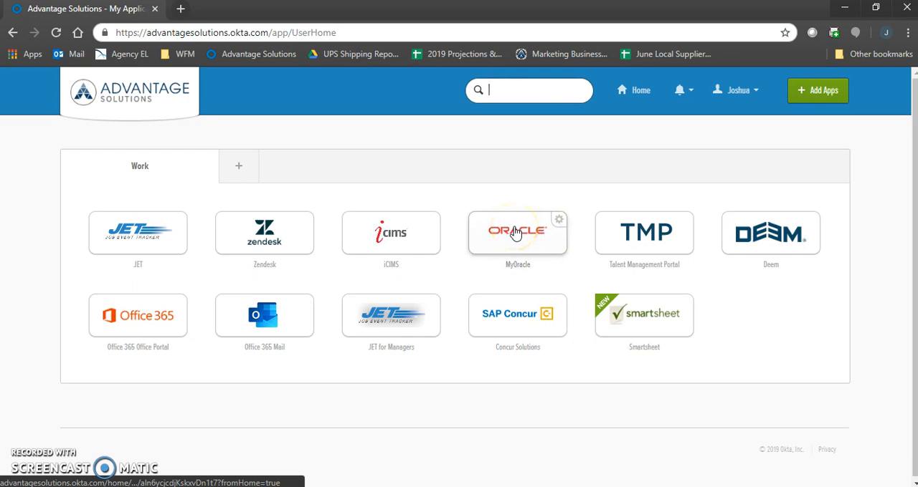
left_click(512, 321)
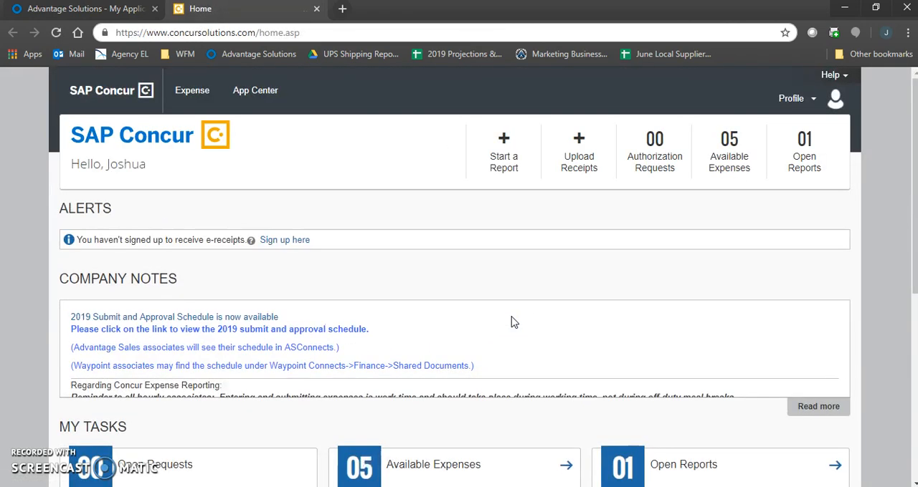
Start a new expense report from the Concur home page
left_click(508, 217)
left_click(509, 166)
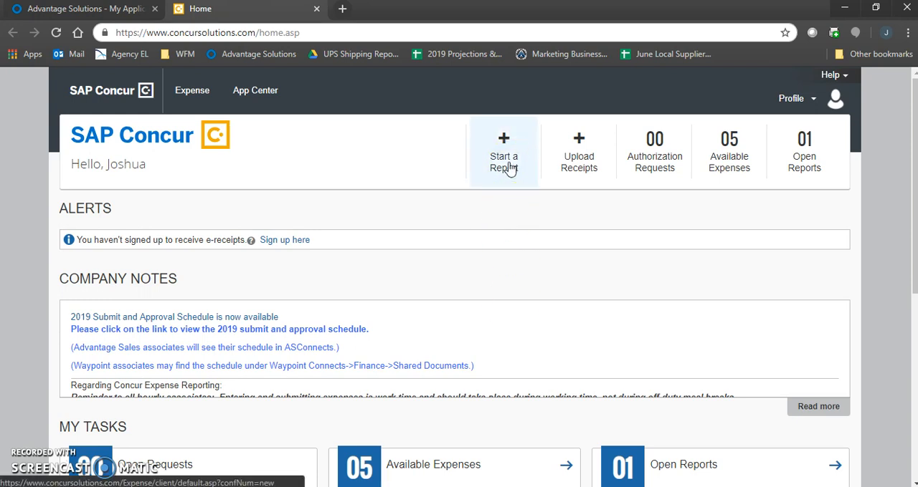
left_click(509, 166)
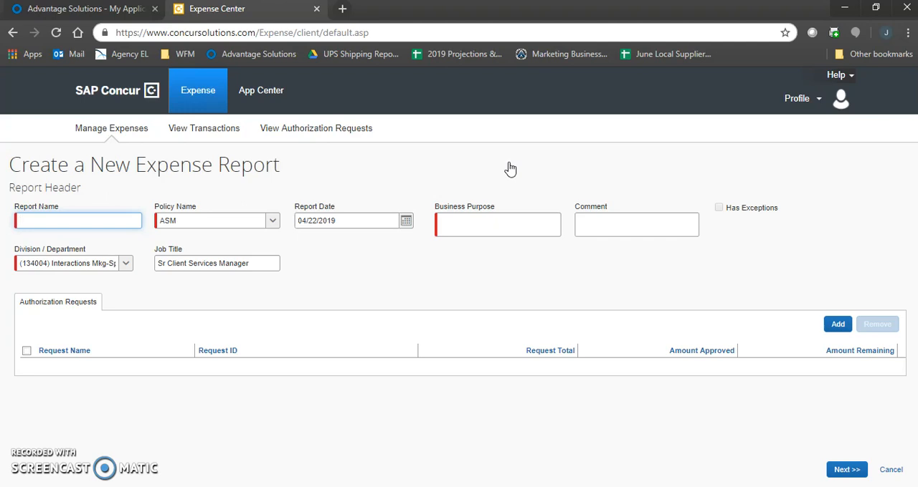
Name the expense report "Whole Foods - 4/21"
type("Whole Foods - 4/21")
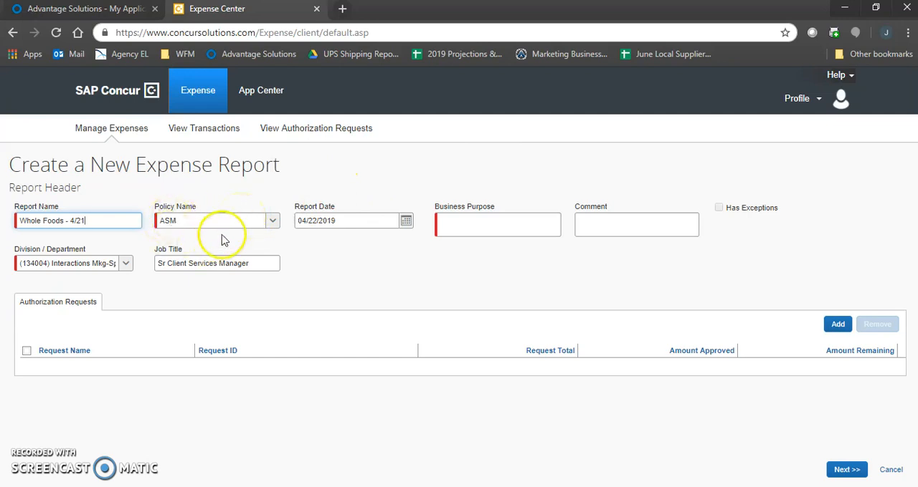
left_click(272, 222)
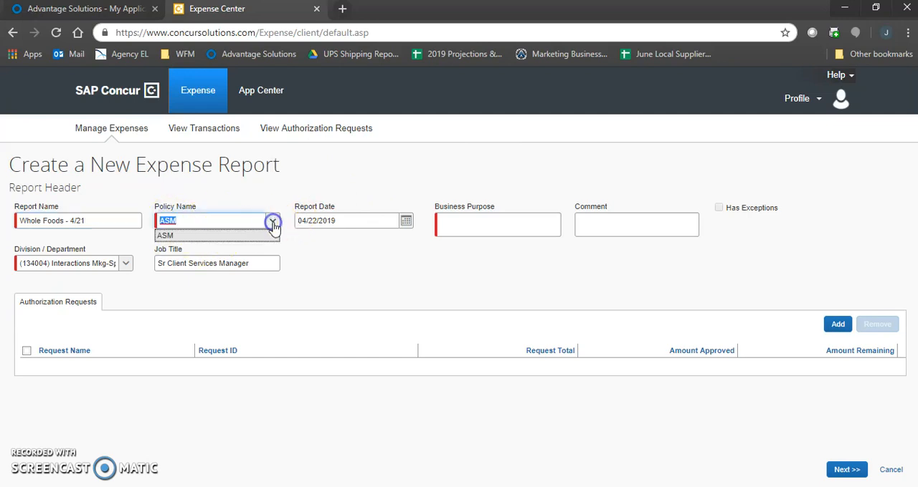
left_click(272, 223)
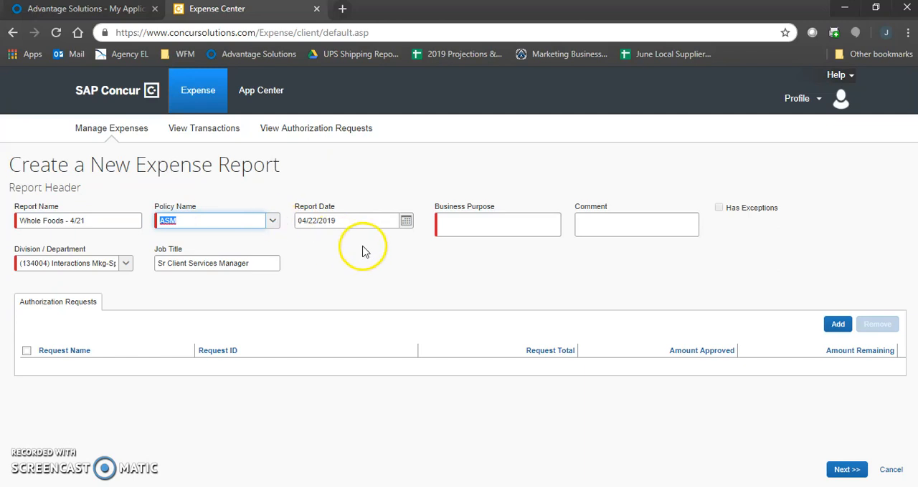
left_click(365, 220)
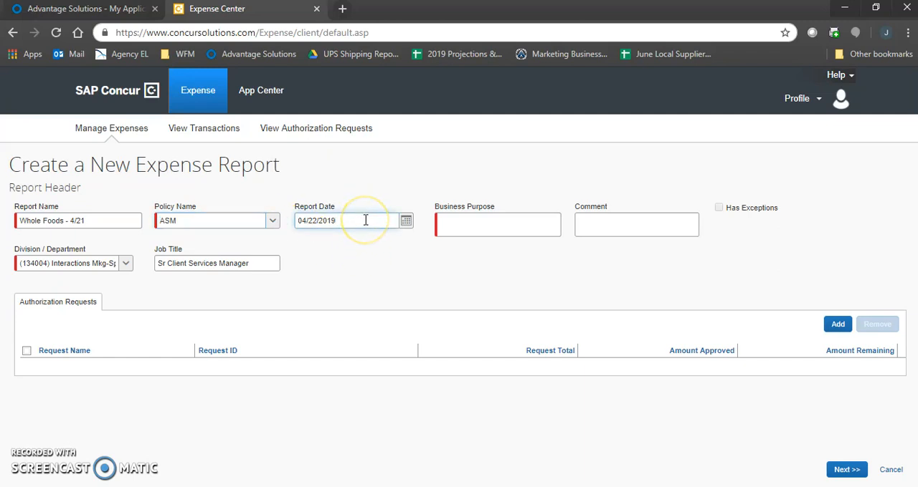
Enter "Event Reimbursement" as the report's business purpose
left_click(535, 227)
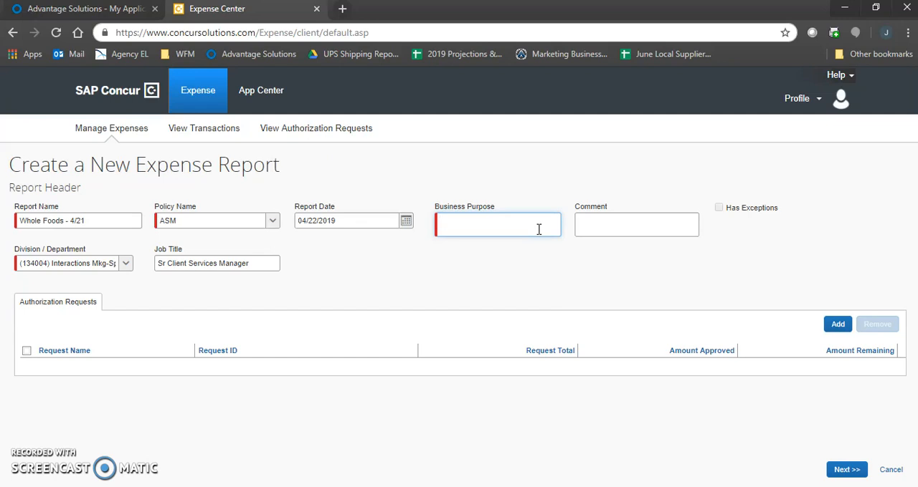
type("Event Reimbursement")
key("Tab")
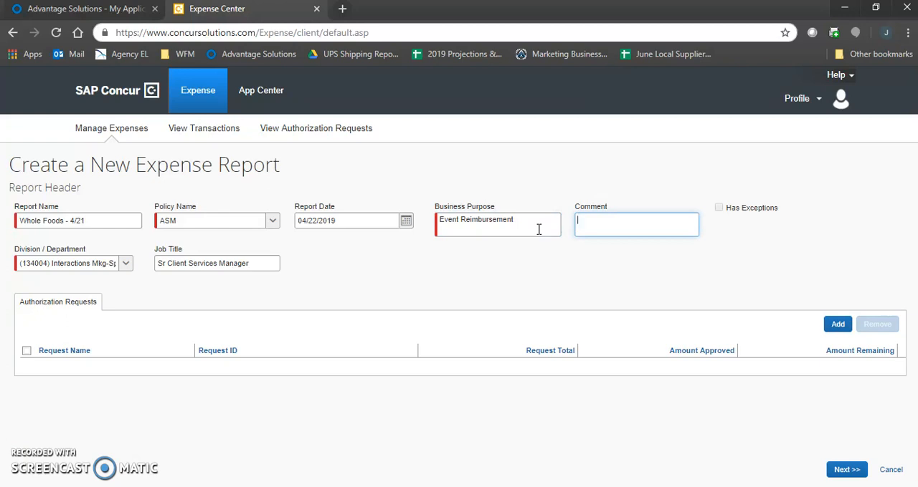
Add the comment "Chobani Yogurt Sampling" to the report header
type("Cha")
key("BackSpace")
type("obani Yg")
key("BackSpace")
type("ogurt Sampling")
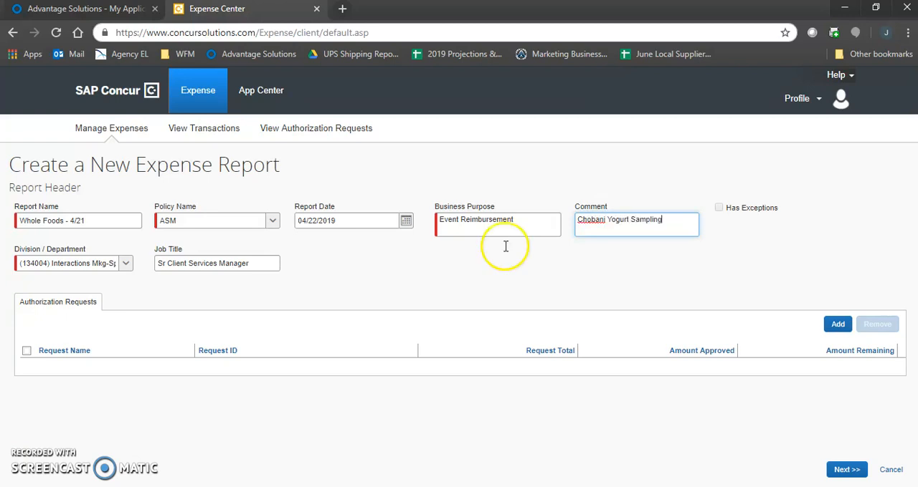
left_click(326, 314)
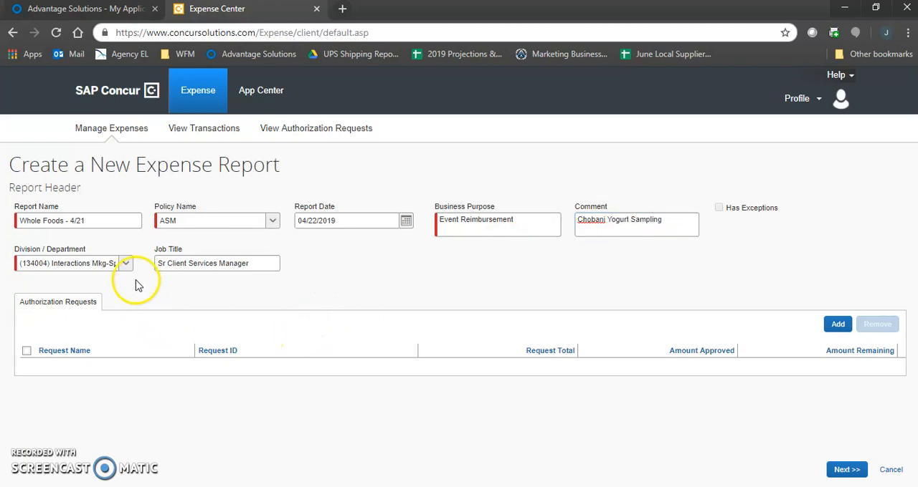
Search the division / department by code 134559 and assign the matching Interactions Mkg-Spec Svs-Oper - GenOps - WHOLE FOODS entry
left_click(77, 264)
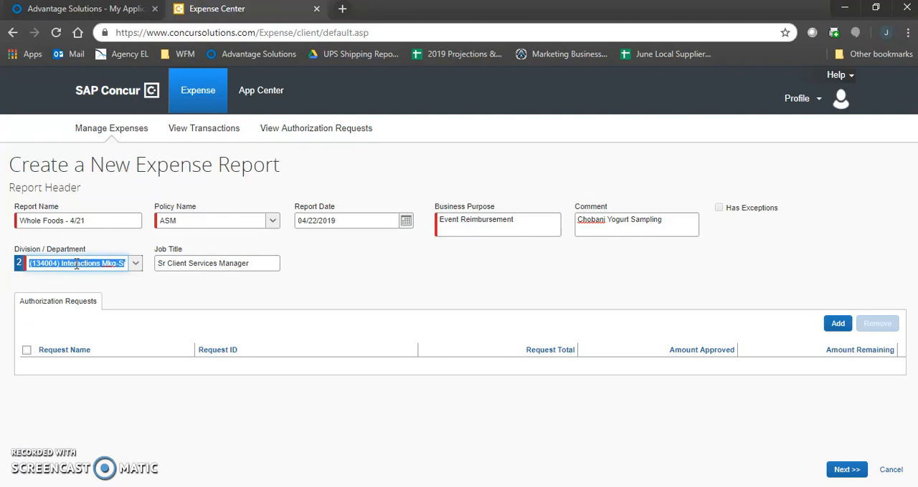
type("134")
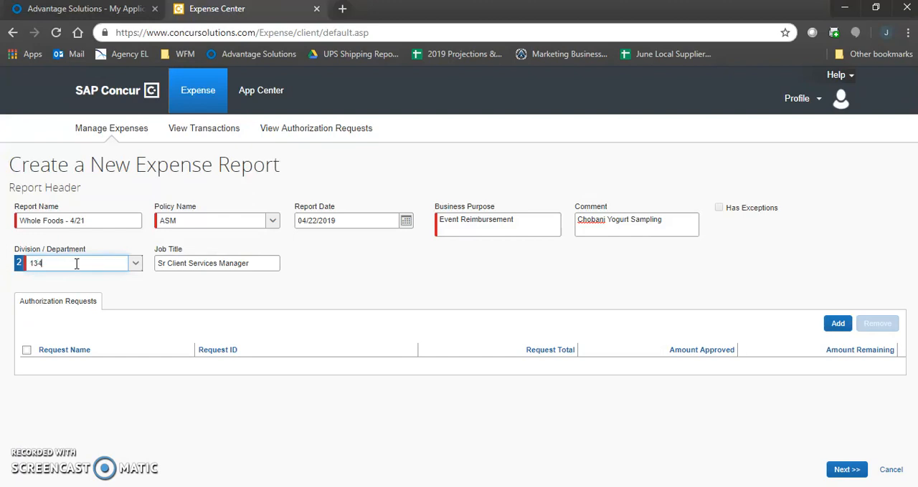
type("559")
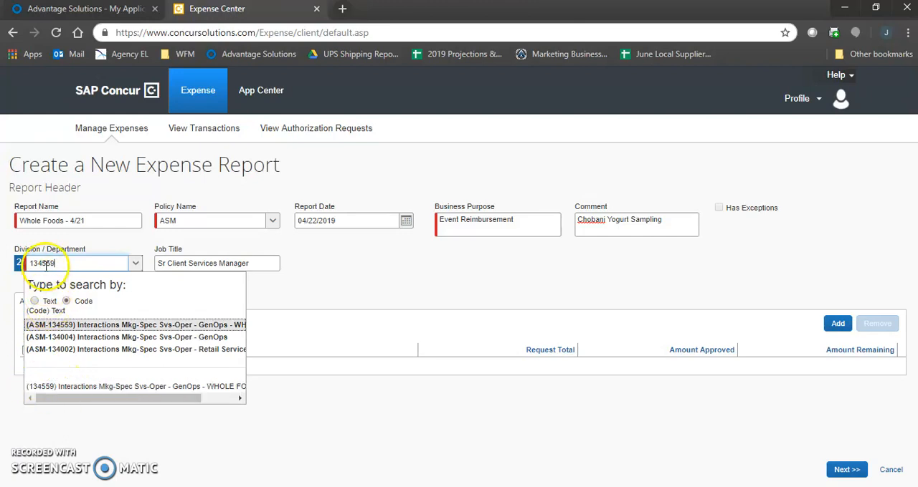
left_click(66, 301)
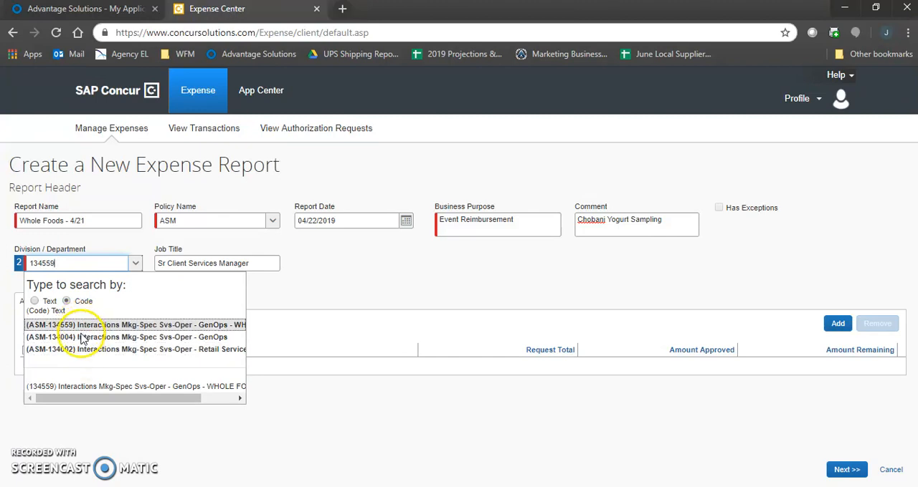
left_click(52, 389)
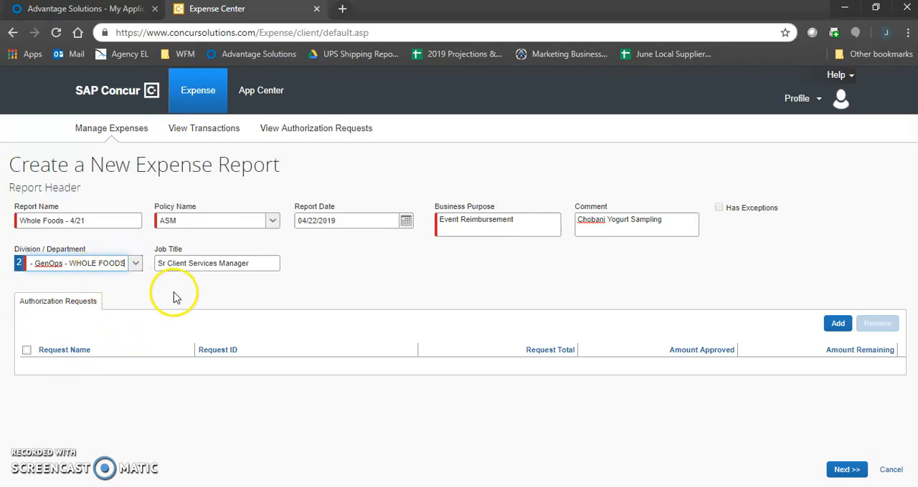
Complete the report header and close the list of available expenses on the report
left_click(255, 263)
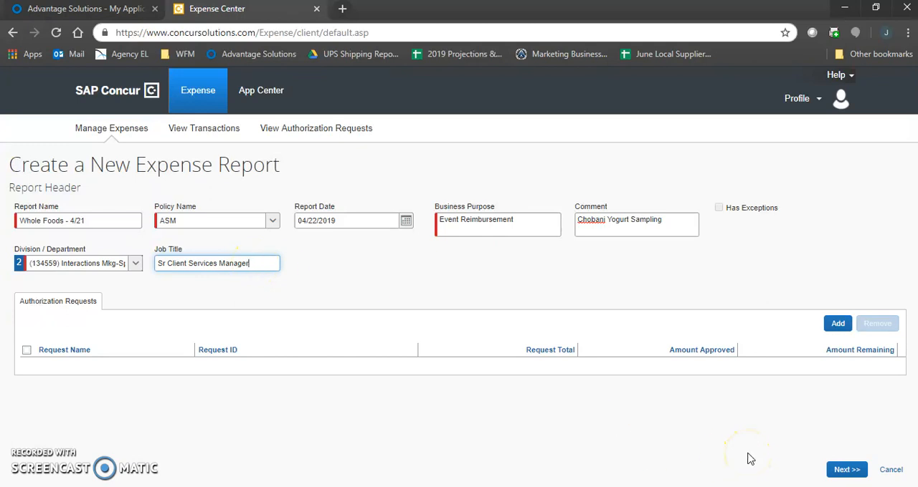
left_click(838, 469)
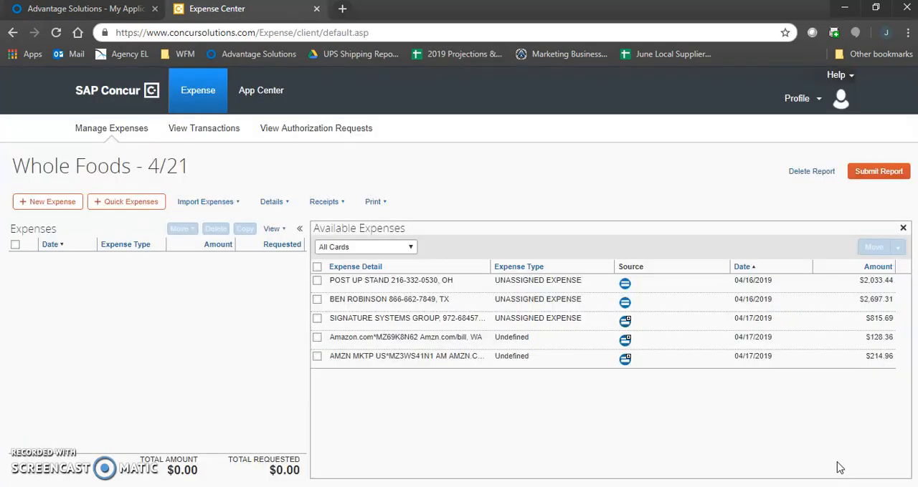
left_click(902, 228)
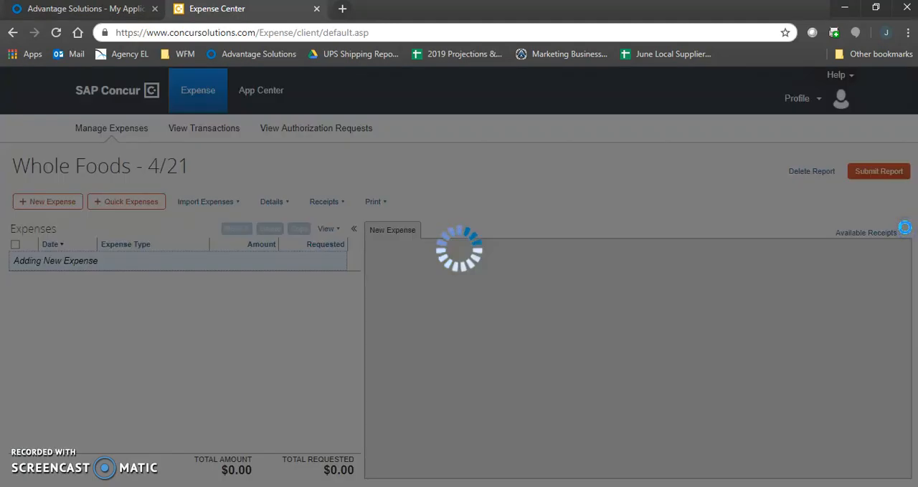
scroll(783, 332, "down", 1)
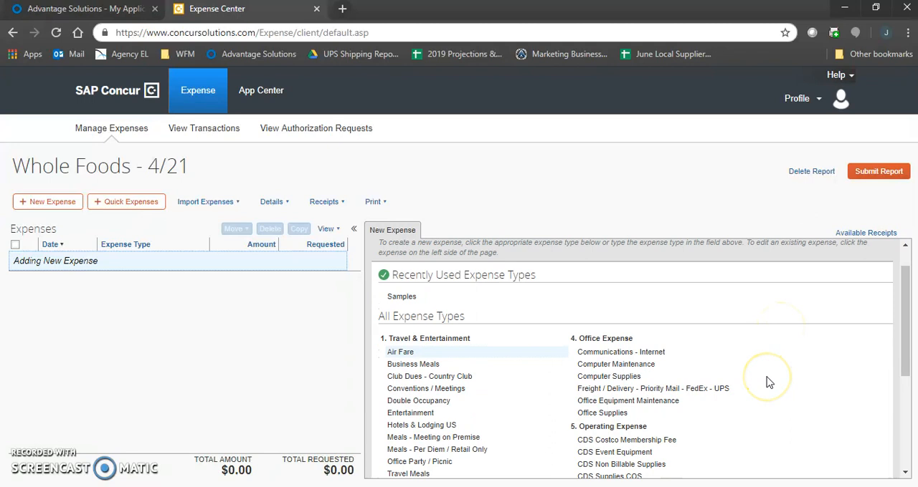
scroll(768, 382, "down", 4)
scroll(768, 382, "down", 2)
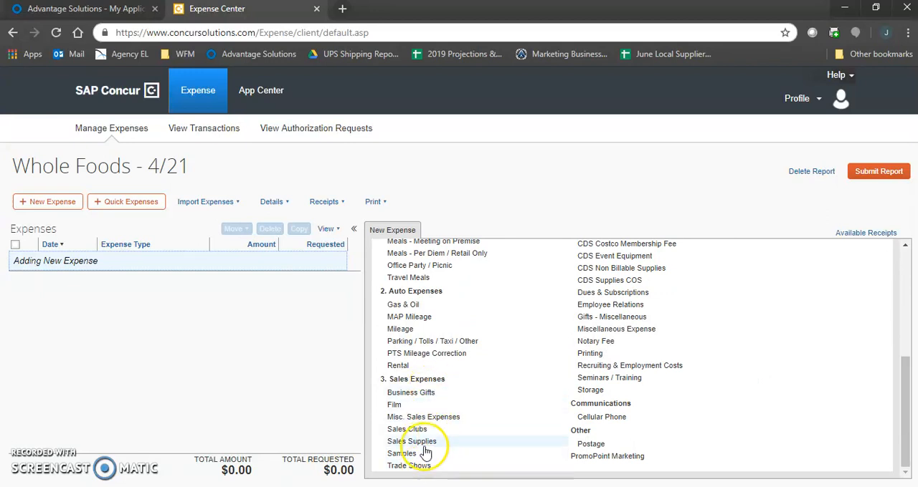
left_click(428, 446)
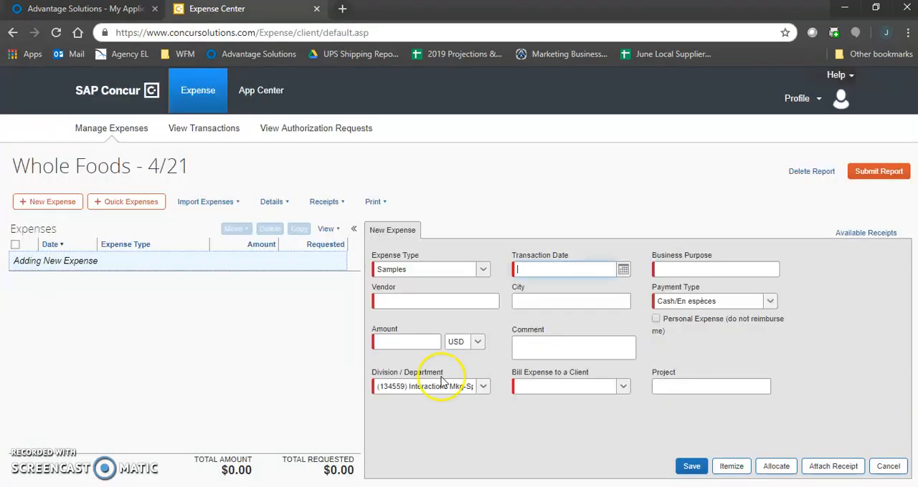
left_click(355, 228)
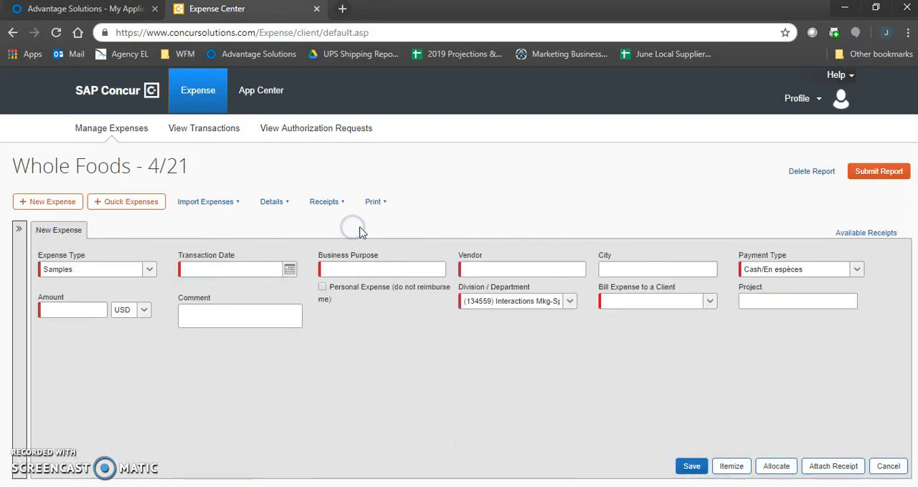
left_click(17, 231)
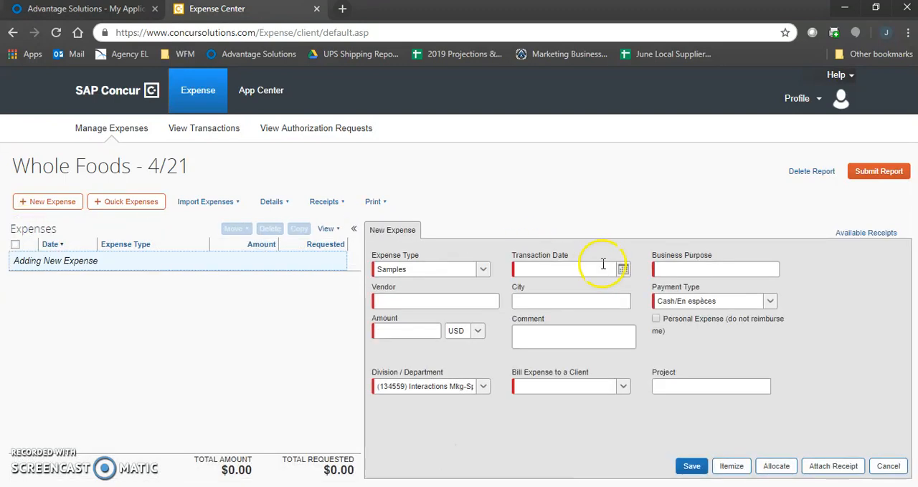
left_click(887, 467)
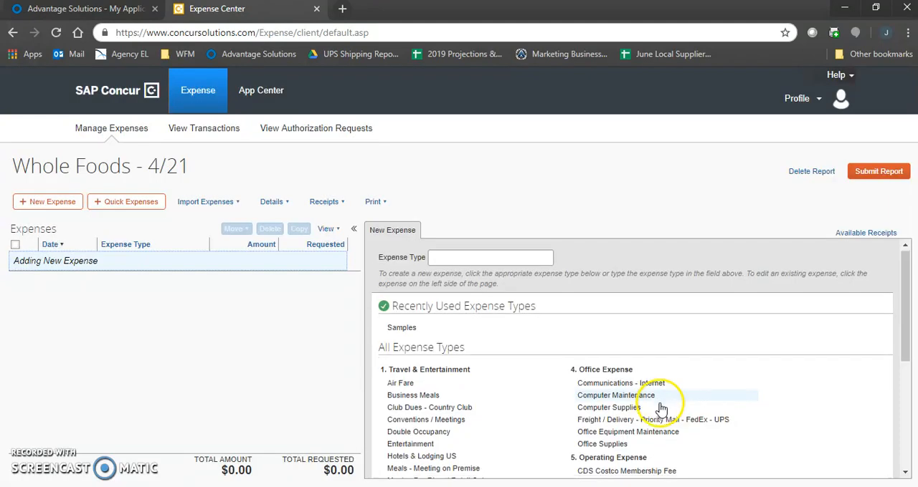
Create a new expense of type Samples from the Sales Expenses group
scroll(658, 407, "down", 3)
scroll(466, 404, "down", 2)
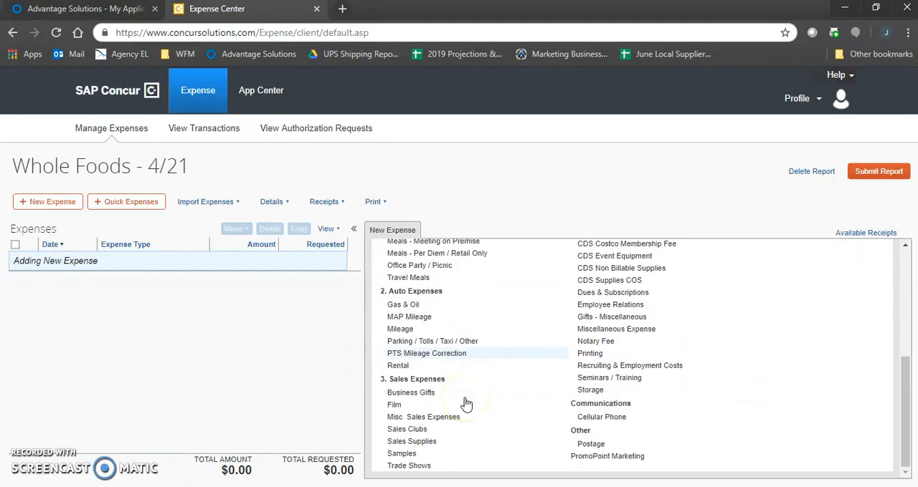
left_click(437, 460)
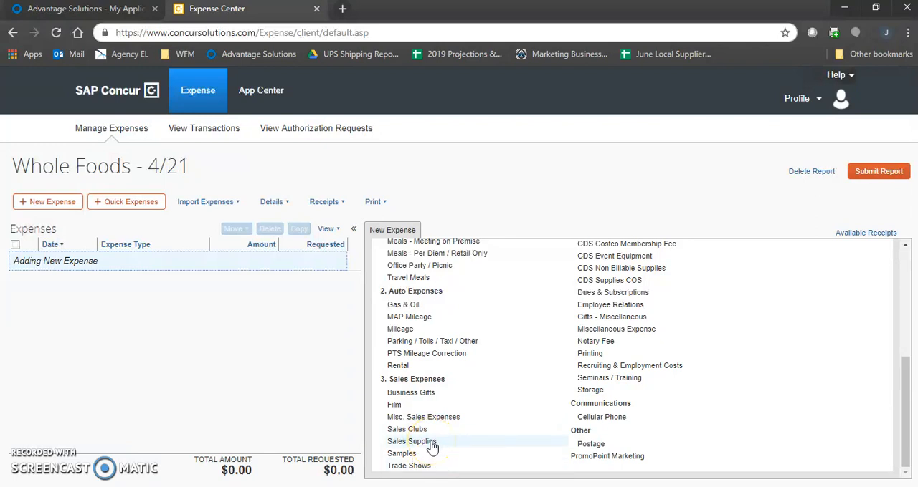
left_click(431, 452)
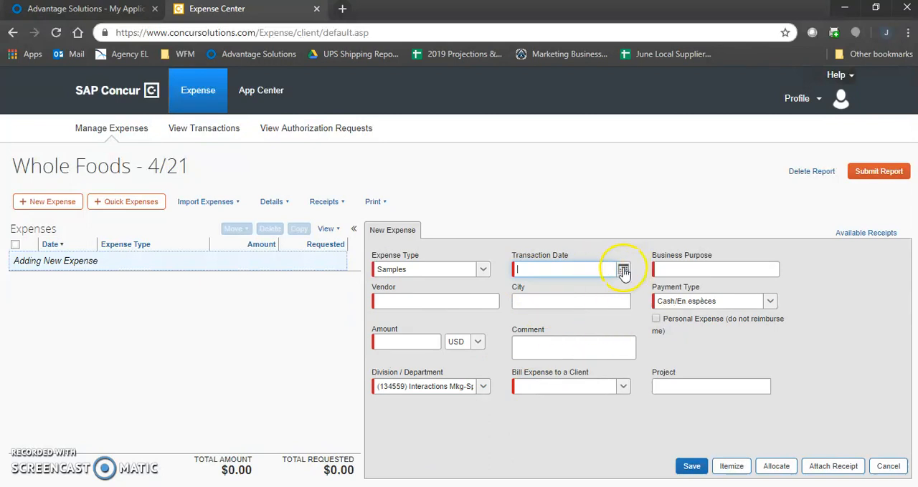
Set the Samples expense's transaction date to 04/21/2019 and its business purpose to "Demo"
left_click(623, 271)
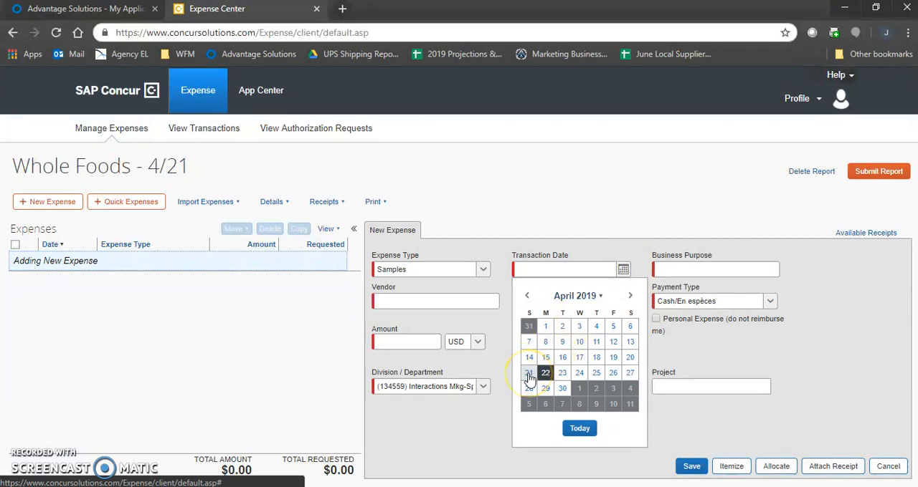
left_click(529, 375)
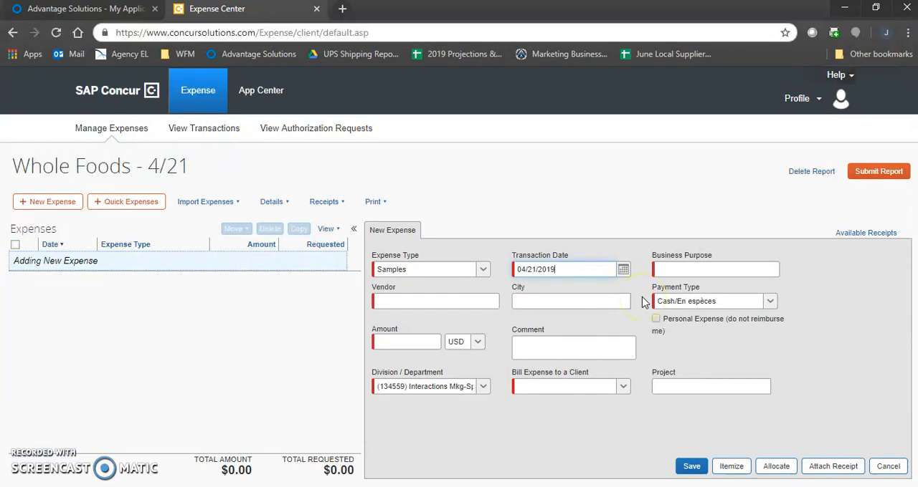
left_click(675, 269)
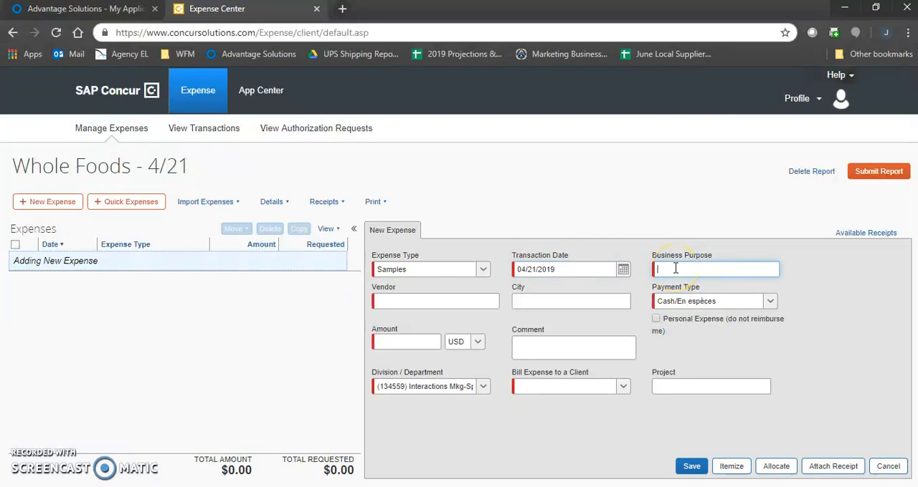
type("Demo")
Enter "Whole Foods" as the expense's vendor and choose San Diego, California as the city
left_click(488, 301)
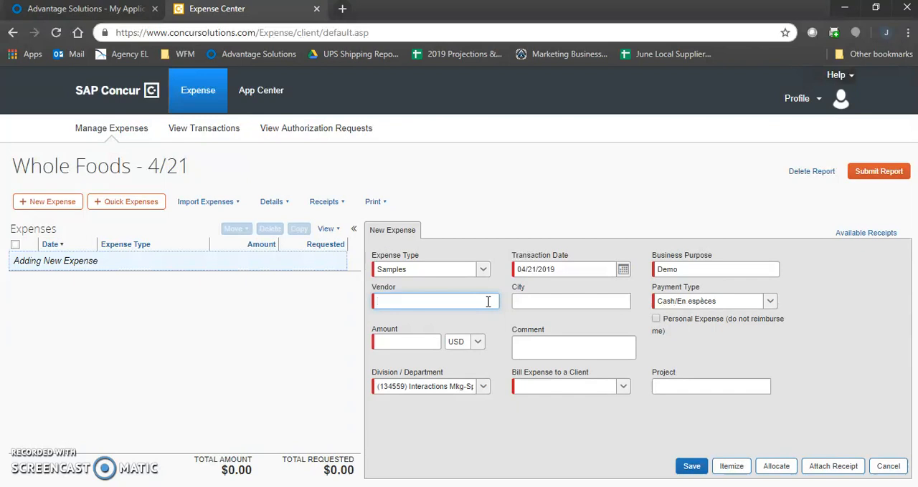
type("Whole Foods")
key("Tab")
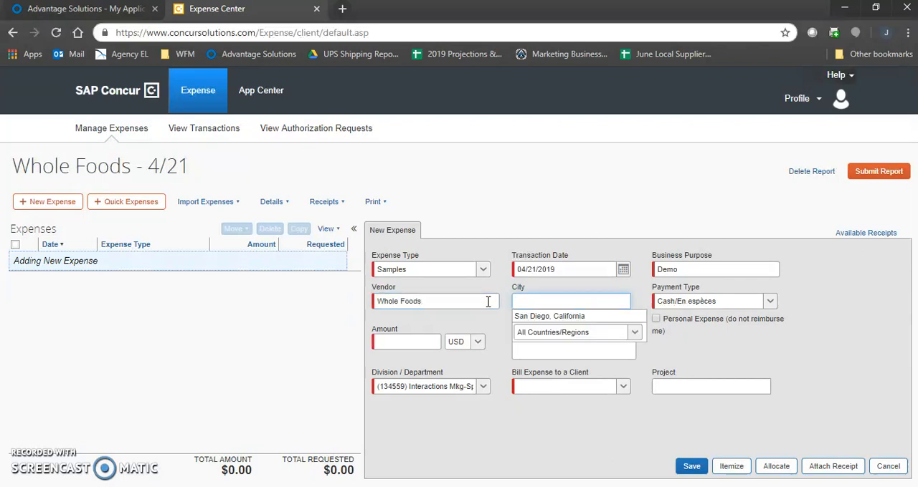
left_click(538, 317)
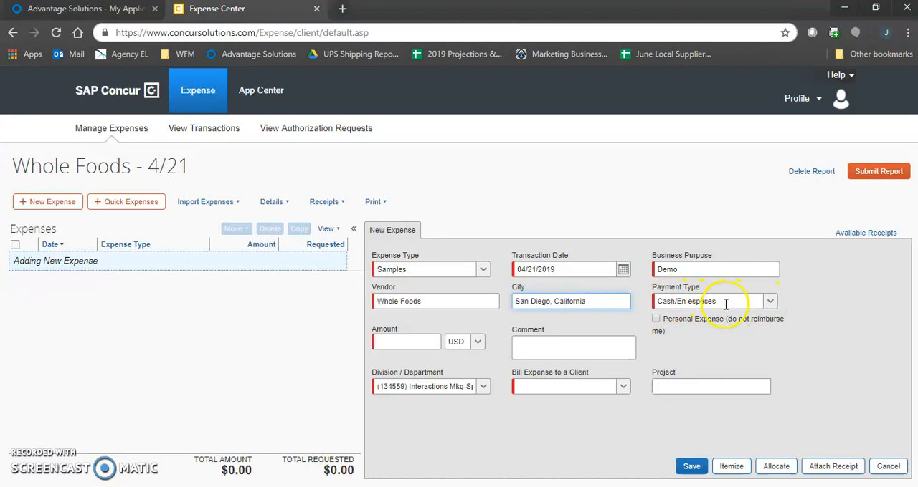
Choose Cash/En espèces as the Samples expense's payment type
left_click(770, 307)
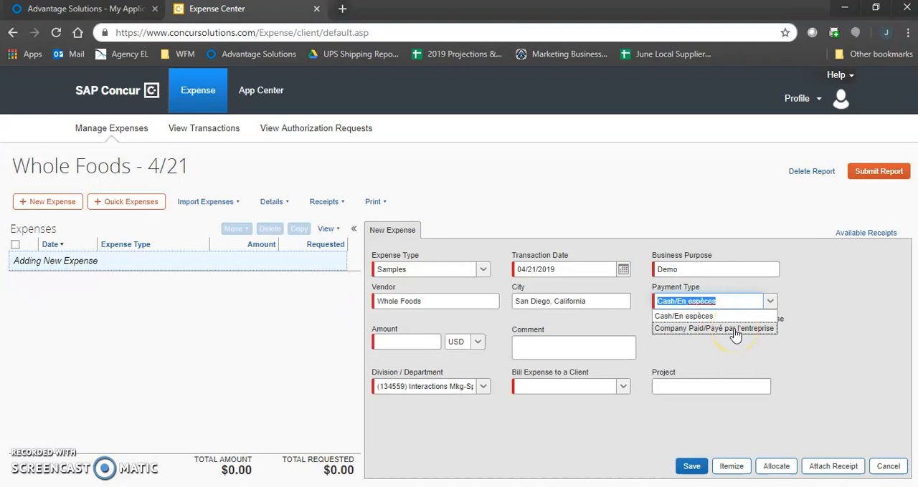
left_click(726, 320)
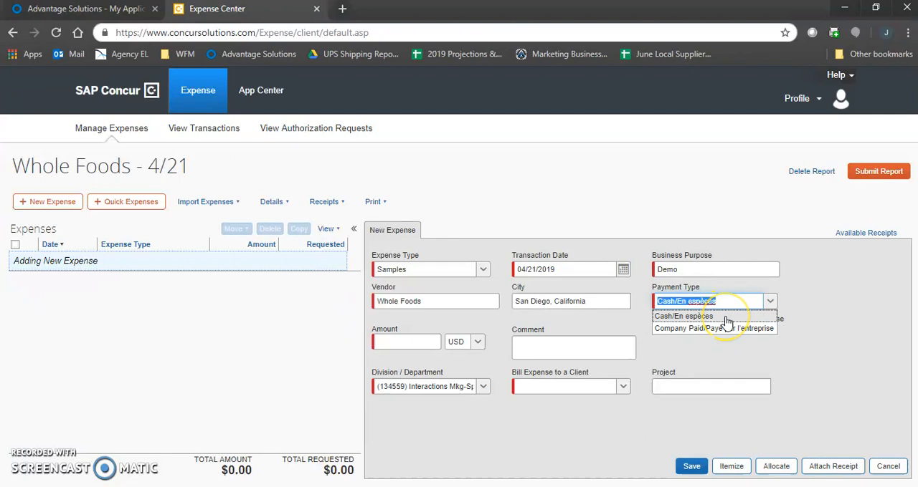
left_click(803, 318)
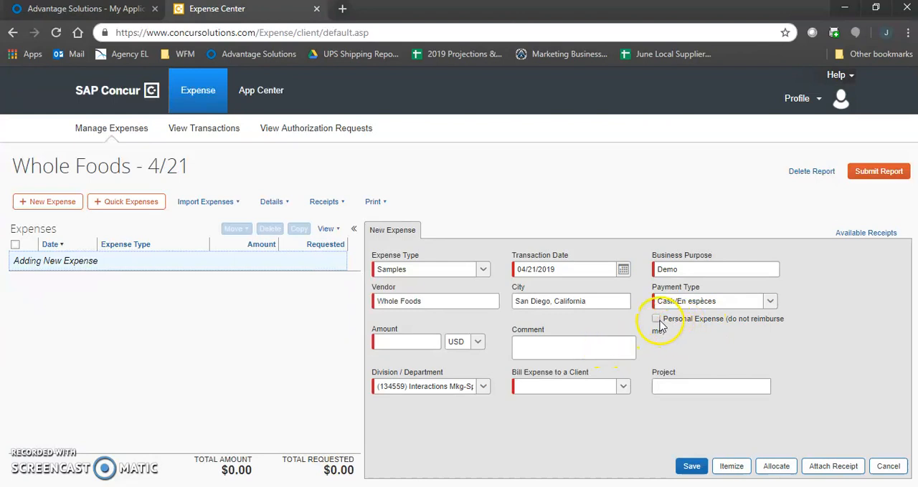
Set the Samples expense's amount to 14.88 USD and leave its comment blank
left_click(436, 342)
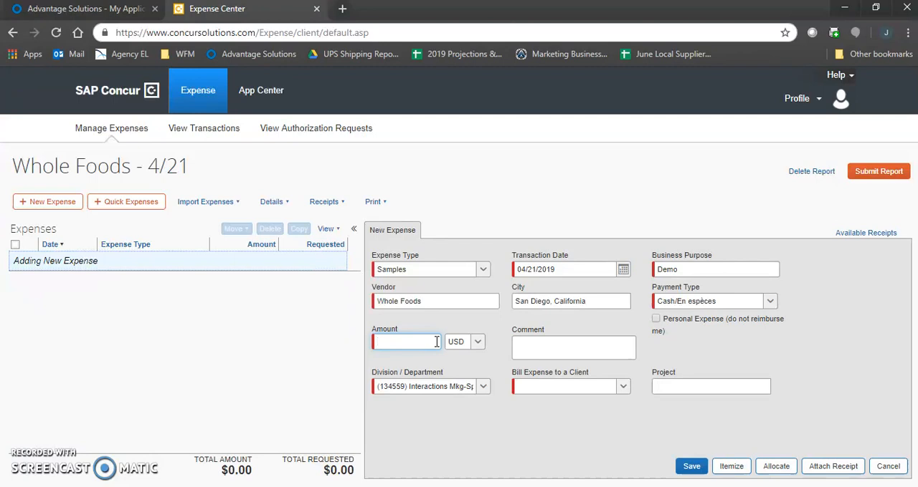
type("14.88")
left_click(547, 343)
left_click(549, 343)
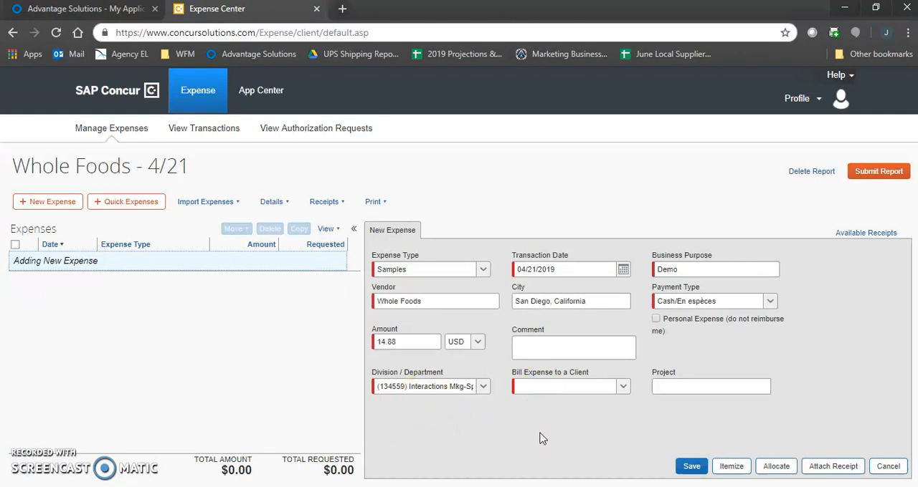
Mark the Samples expense as billable to a client by choosing Yes/Oui
left_click(550, 386)
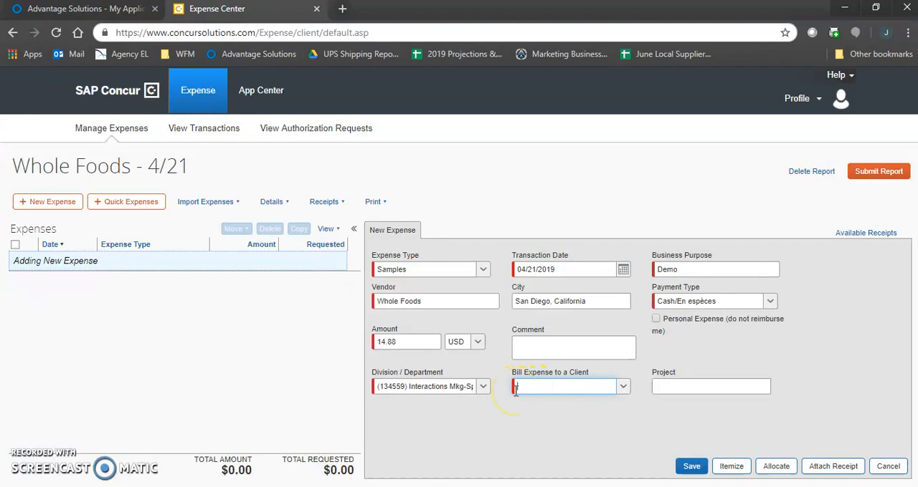
left_click(624, 388)
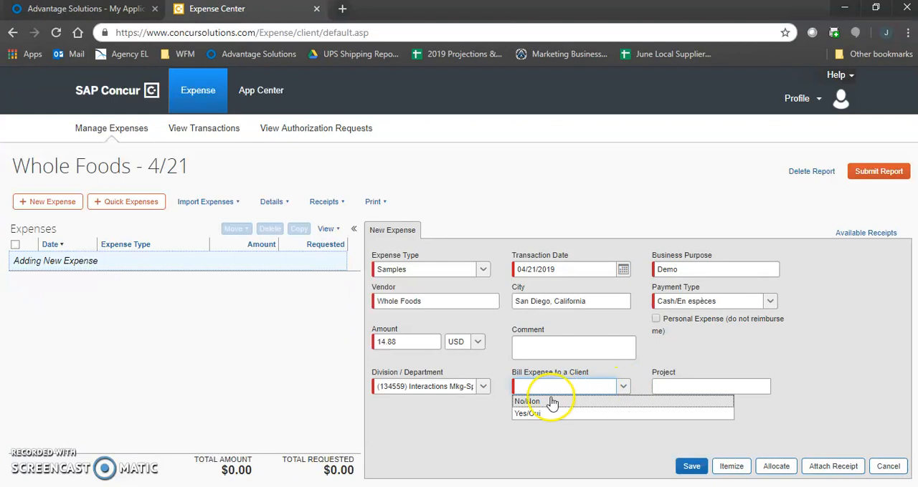
left_click(531, 415)
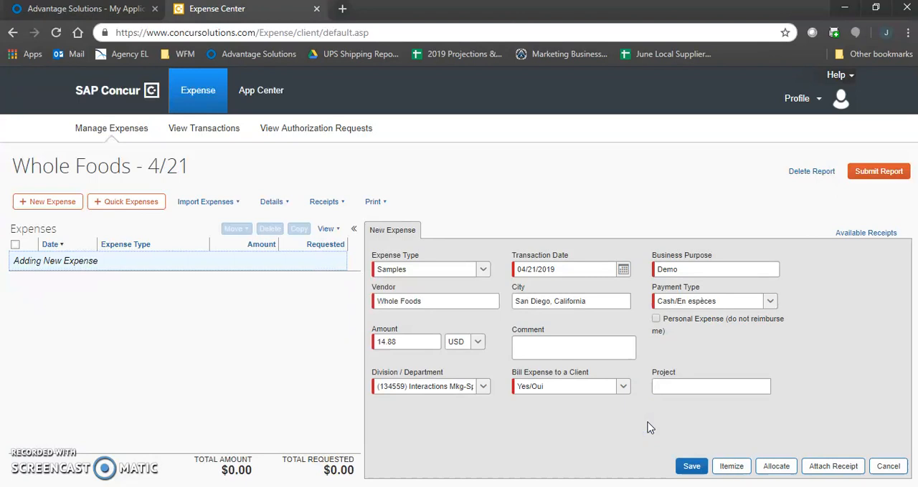
left_click(412, 343)
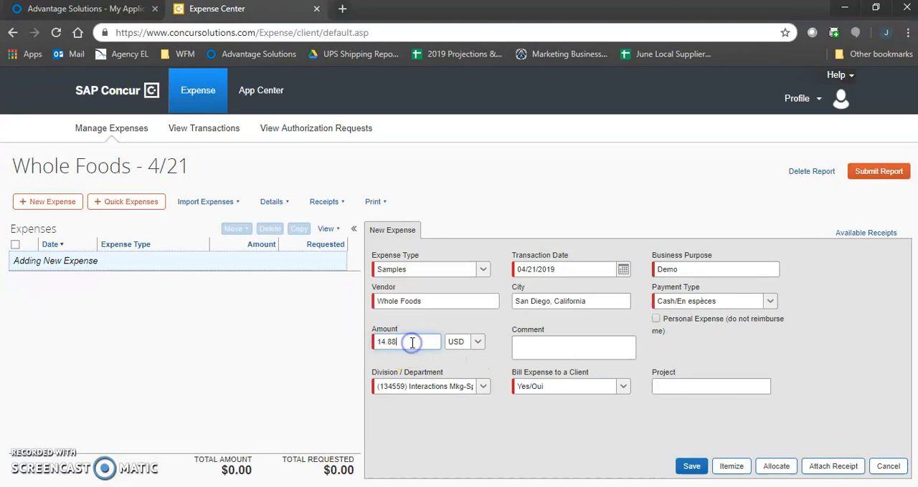
left_click(439, 301)
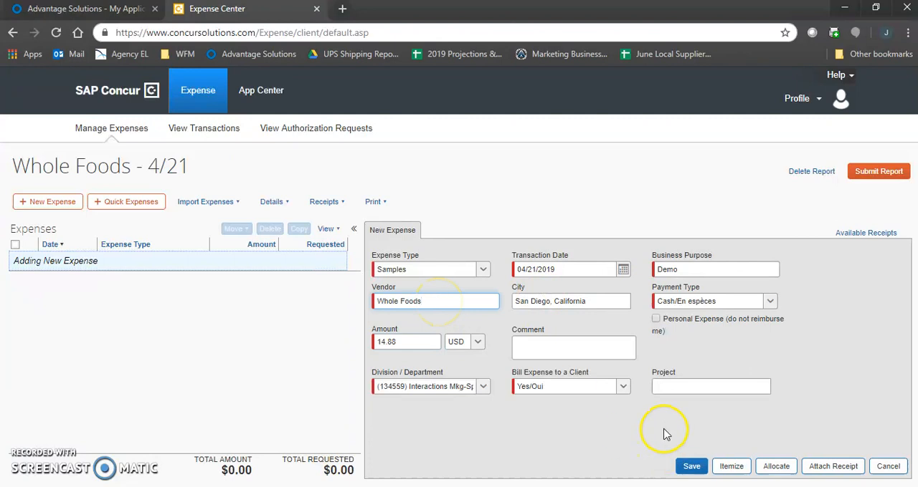
Attach the file BR_Backdrop_94x82.pdf as the Samples expense's receipt and save the expense
left_click(834, 466)
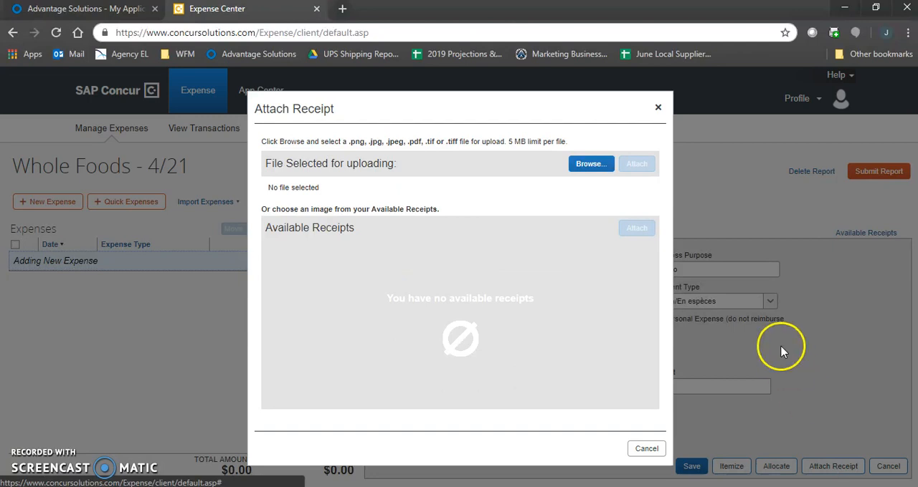
left_click(592, 165)
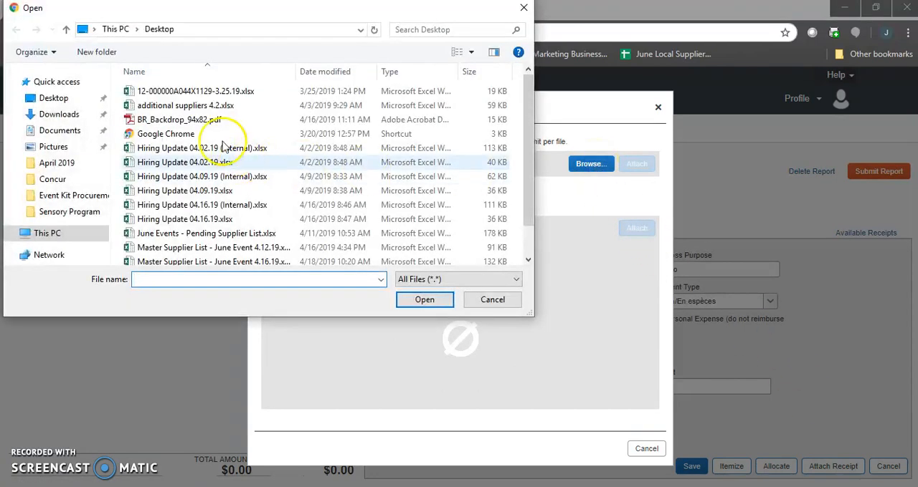
double_click(208, 125)
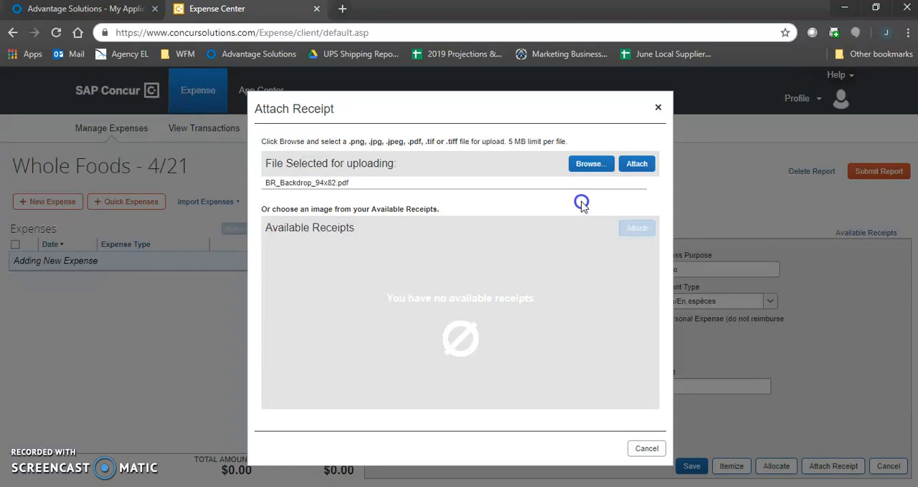
left_click(637, 167)
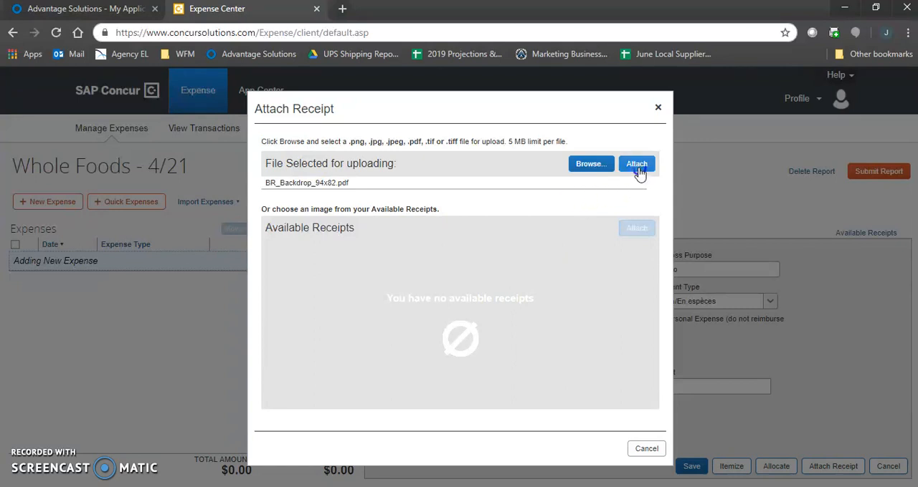
left_click(637, 167)
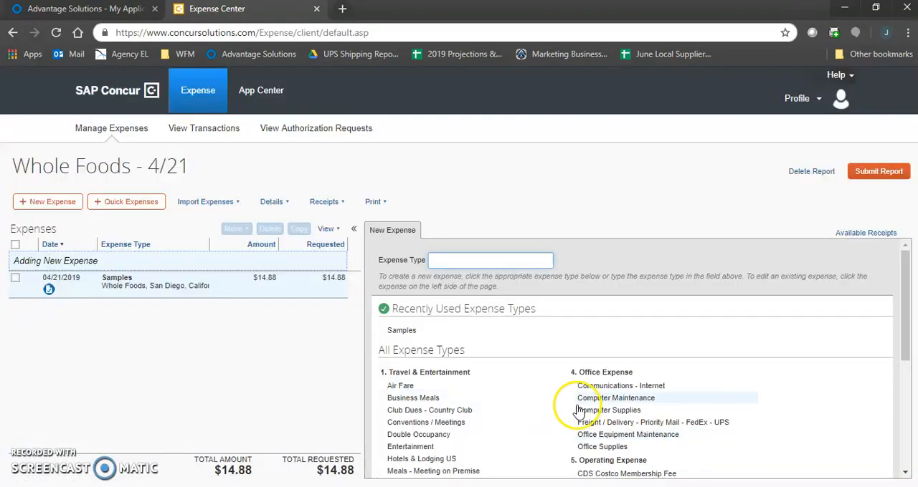
View the receipt image attached to the saved Samples expense and close the preview
scroll(578, 410, "down", 3)
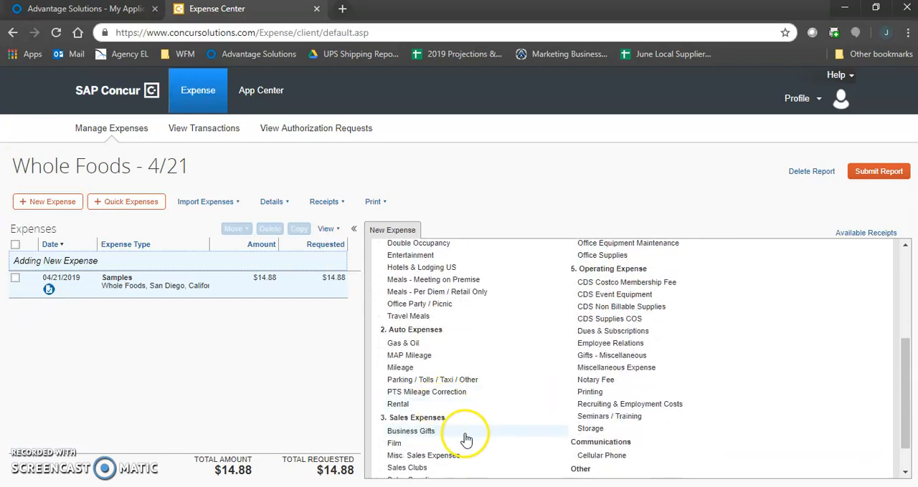
scroll(467, 436, "down", 1)
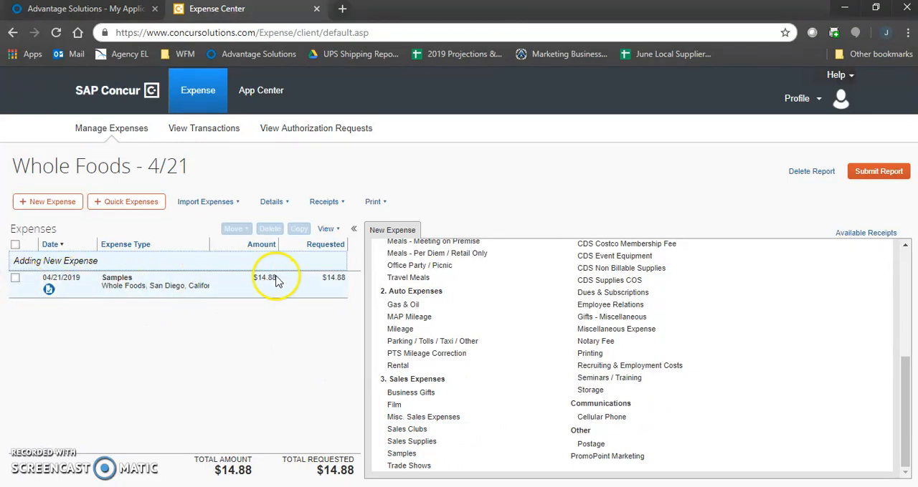
left_click(49, 290)
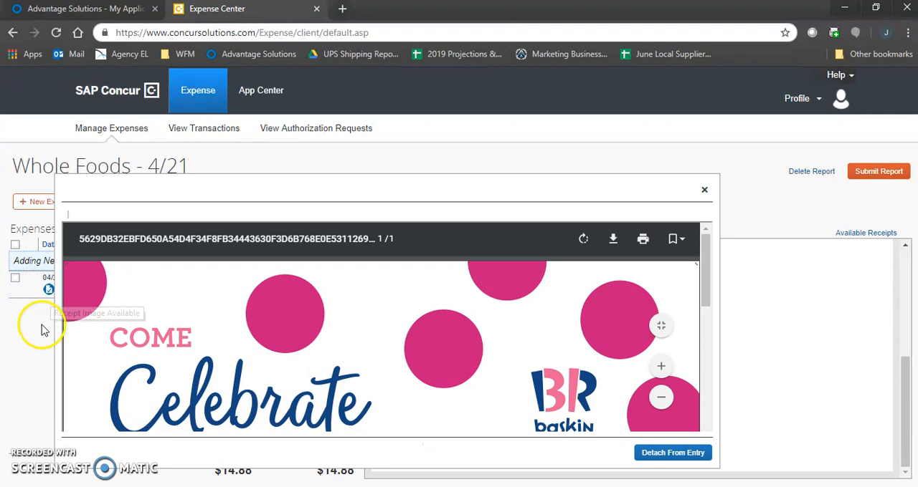
left_click(45, 365)
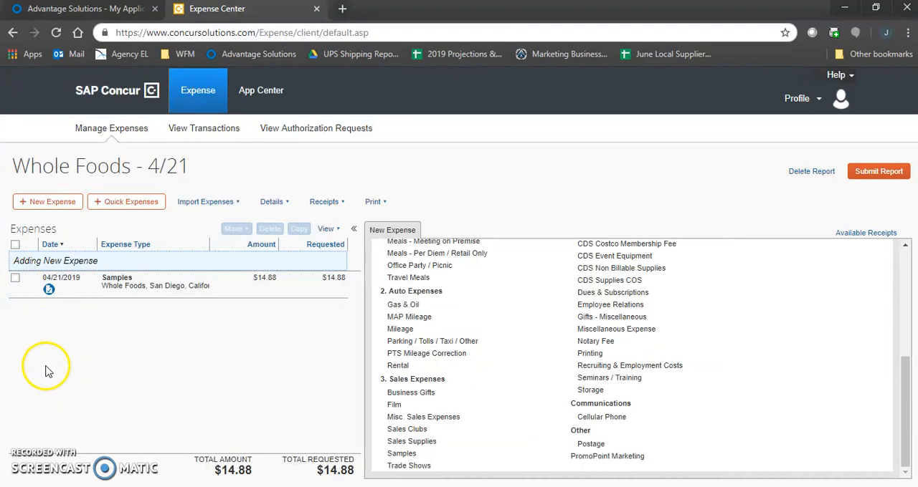
left_click(84, 352)
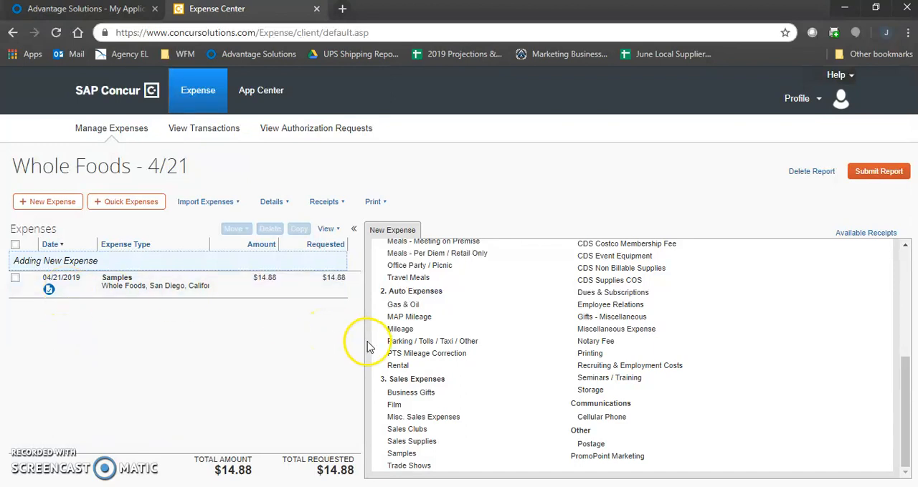
left_click(438, 457)
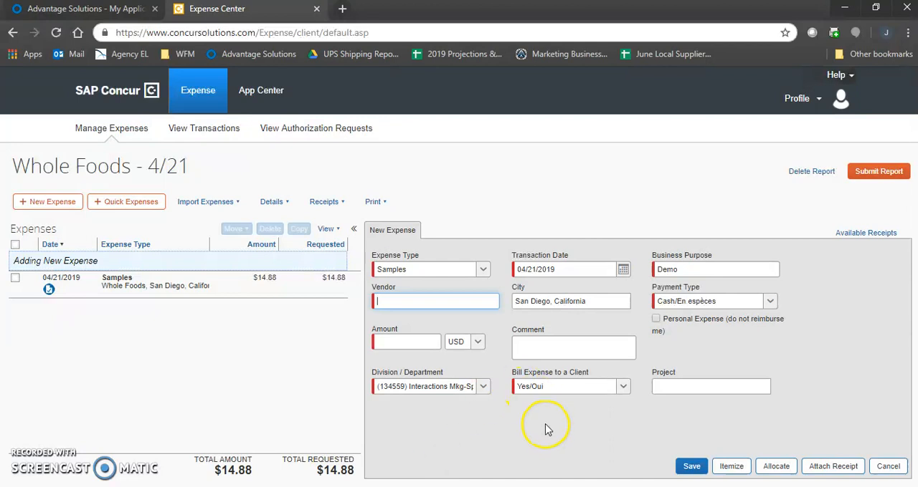
left_click(889, 468)
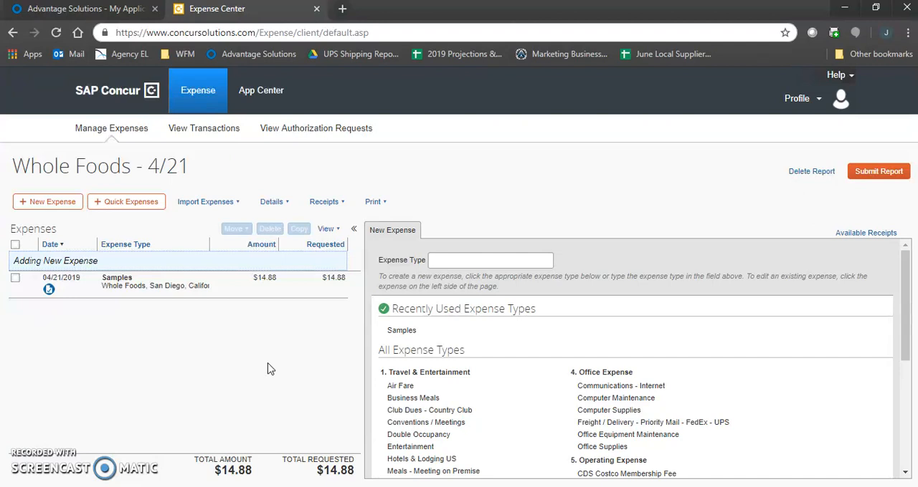
left_click(241, 294)
Submit the Whole Foods - 4/21 expense report, confirm the final review and close the submission summary
left_click(882, 172)
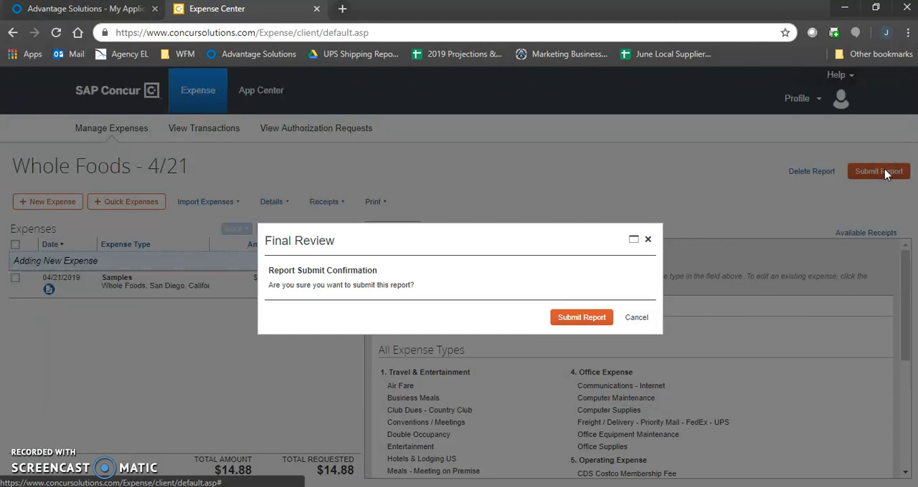
left_click(588, 318)
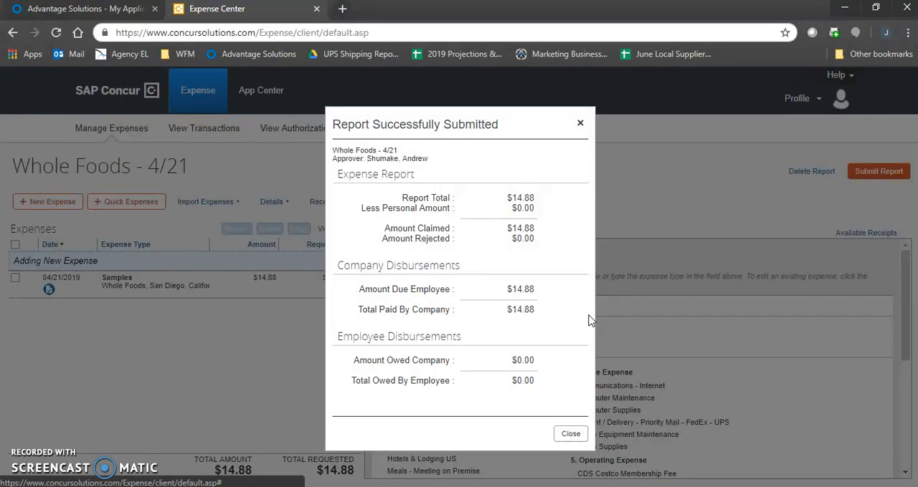
left_click(535, 227)
left_click(580, 125)
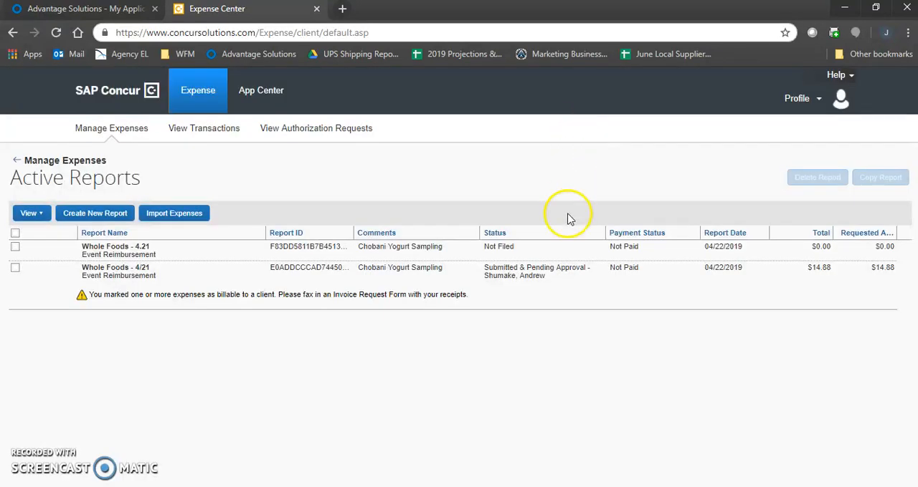